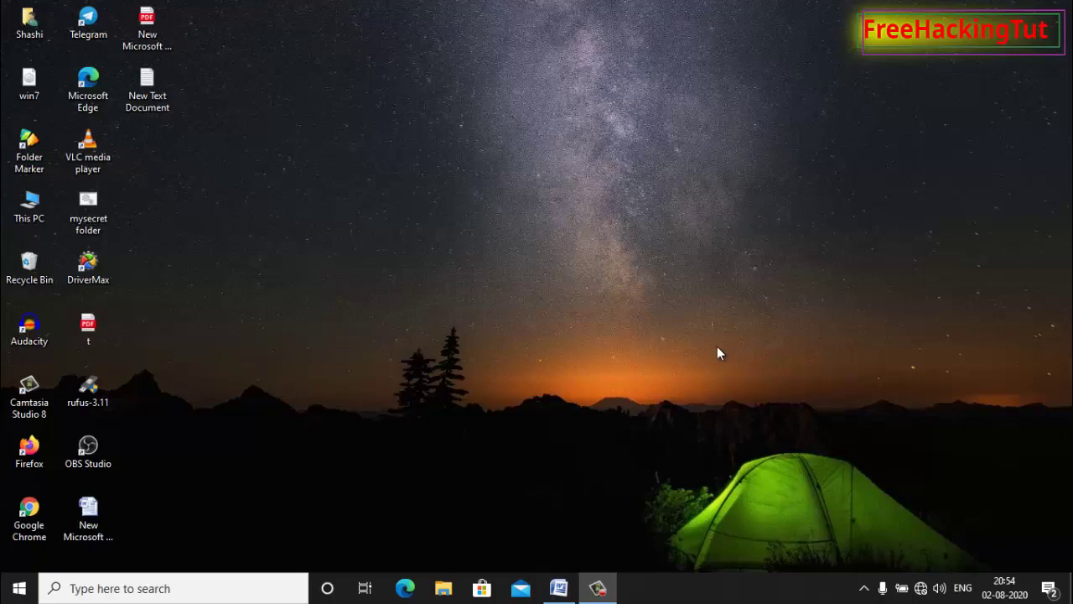
Switch to the blank Microsoft Word document and set the font size to 26.
left_click(558, 588)
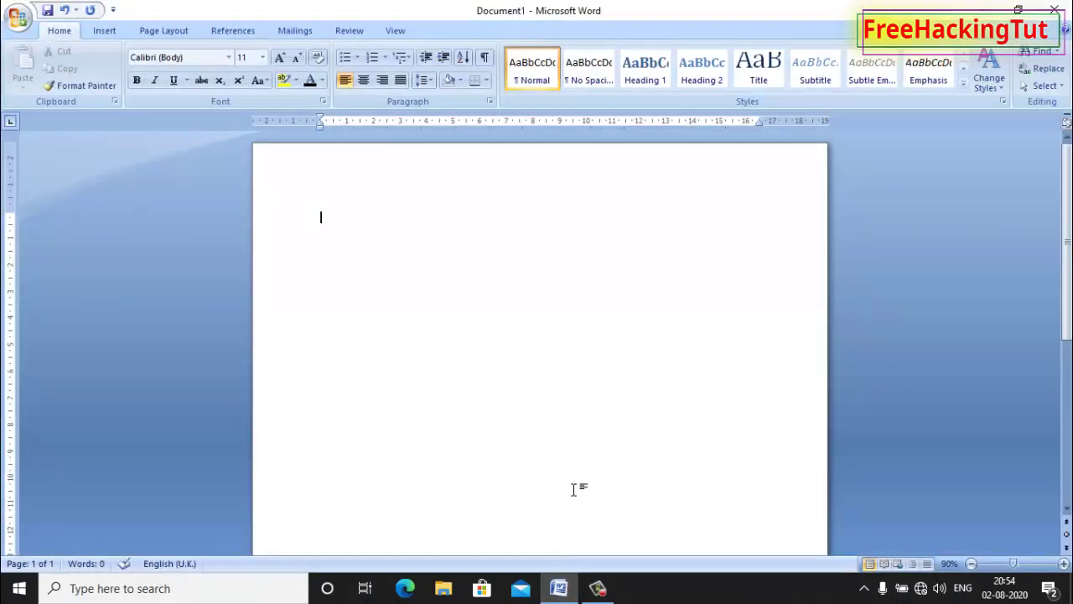
left_click(262, 57)
left_click(244, 222)
Write "How are you doing ?" on the first line, accepting the text suggestions "are you" and "doing".
type("Ho")
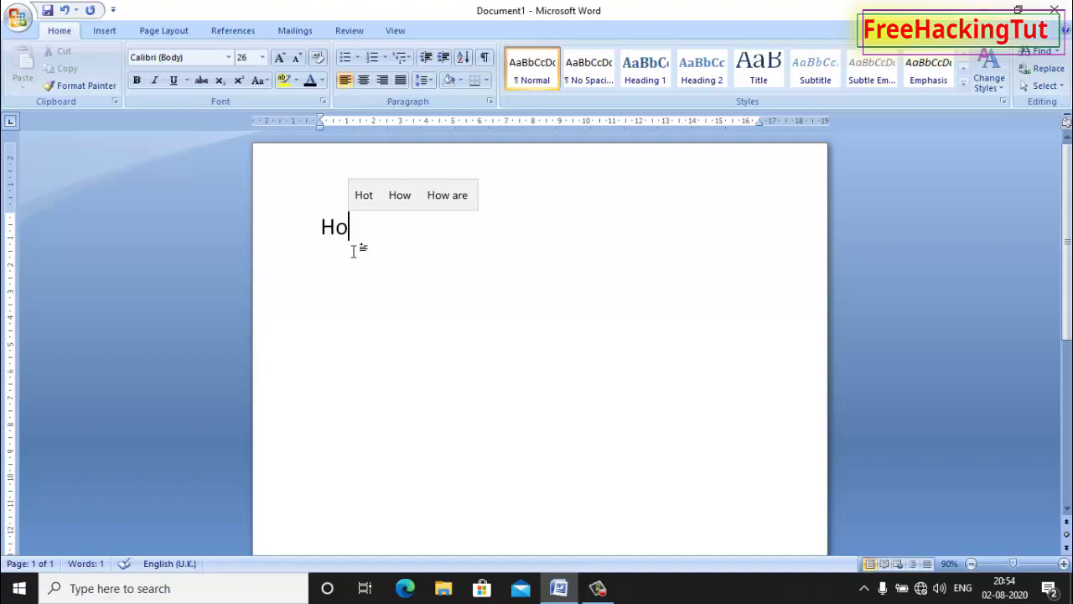
type("w")
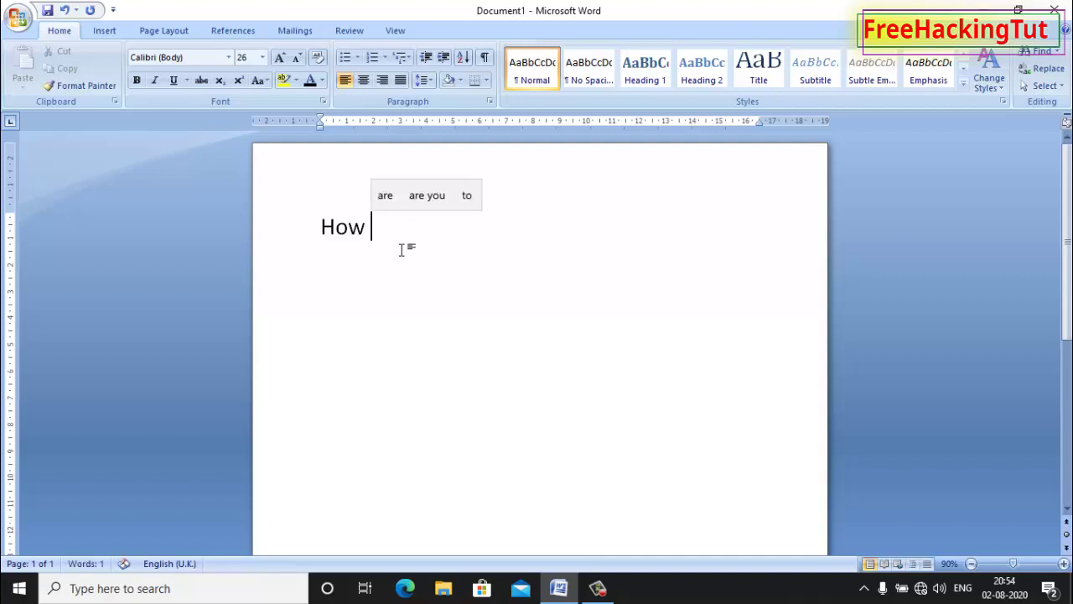
left_click(427, 195)
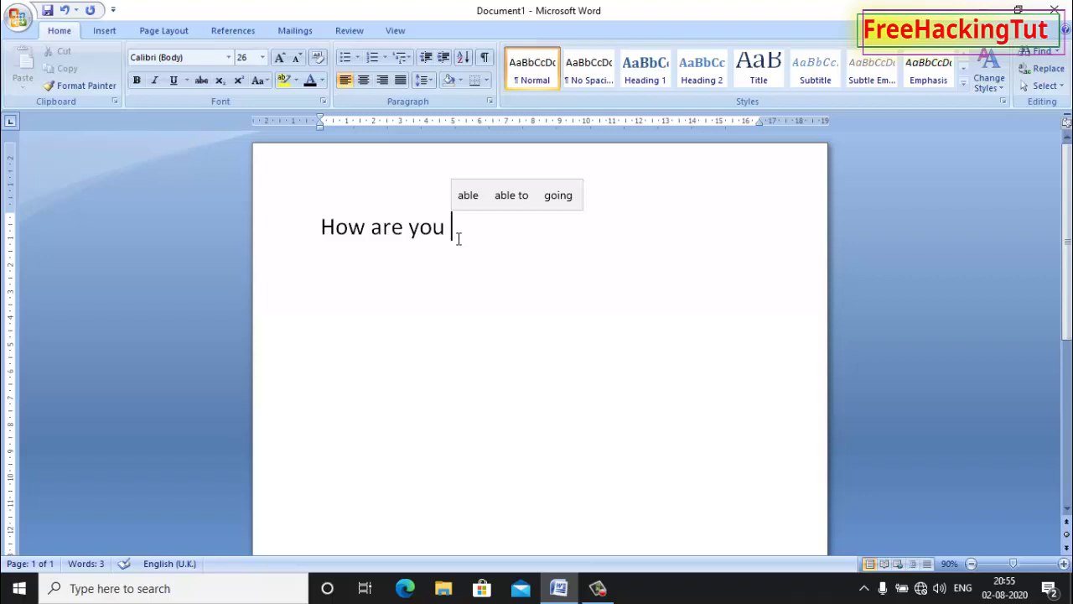
type("doin")
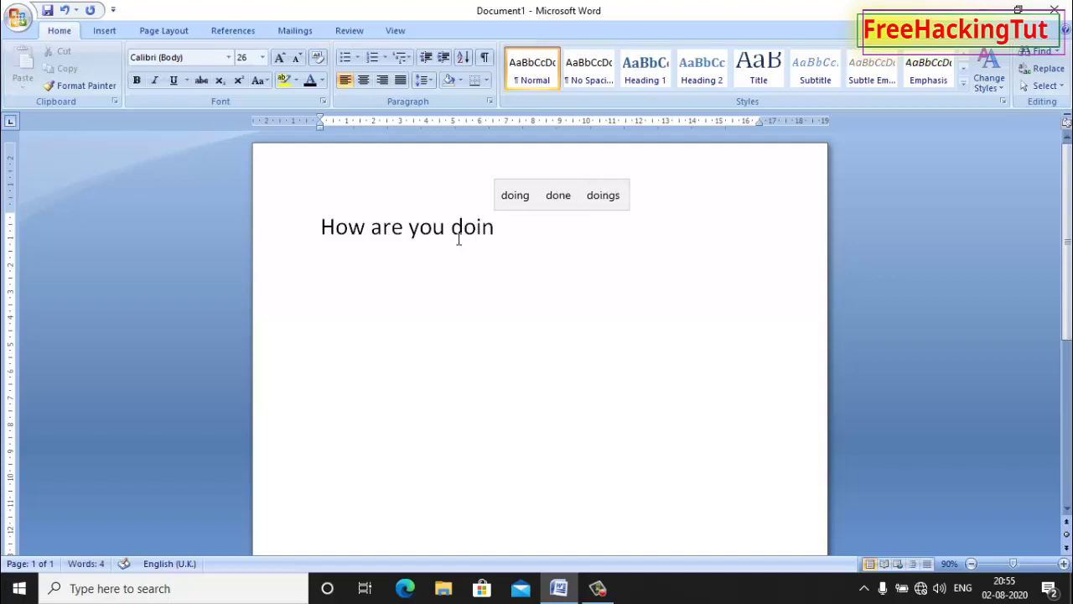
left_click(515, 193)
type("?")
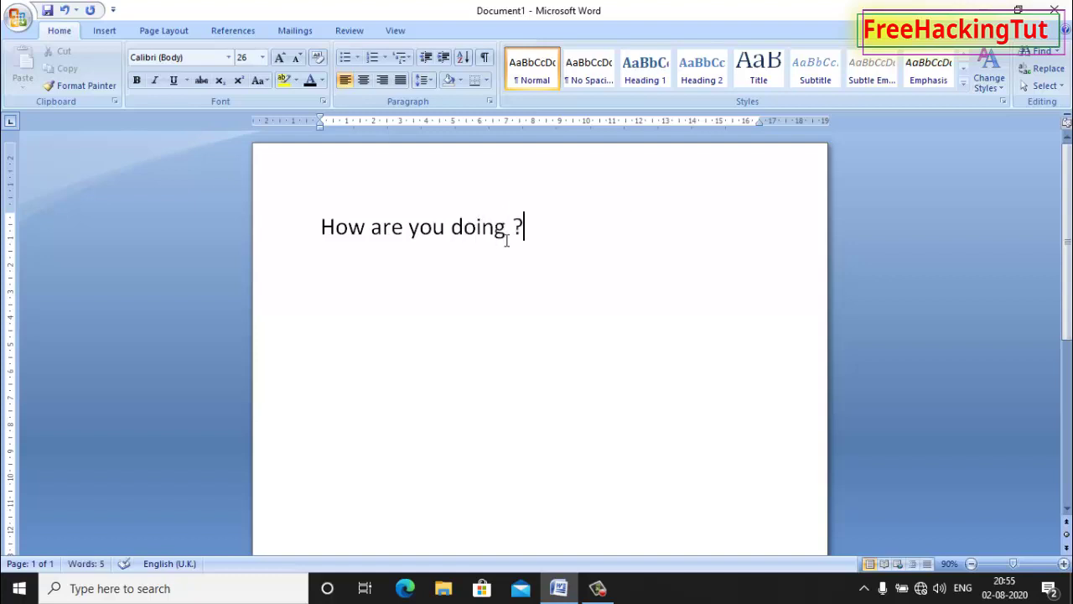
Begin a second line with "How to get text", accepting the suggested word "get".
key("Return")
type("How ")
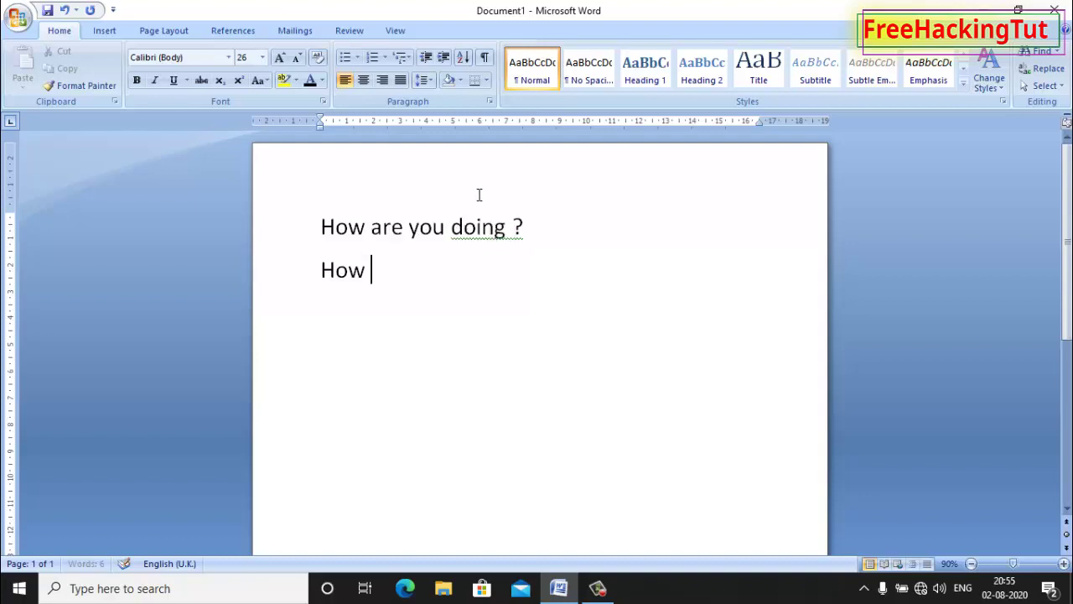
type("to")
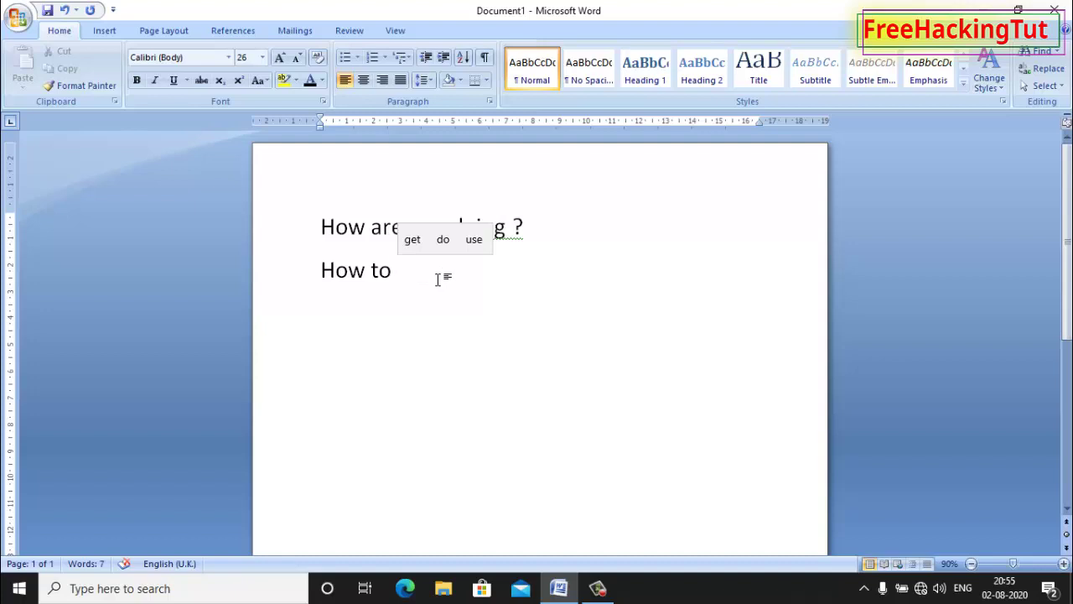
left_click(411, 239)
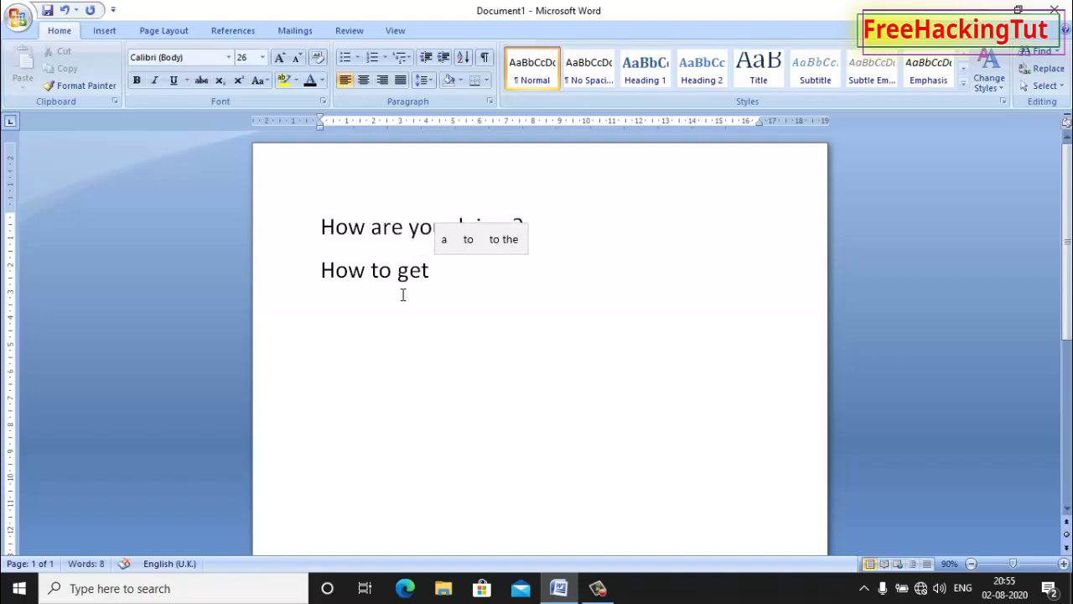
type("t")
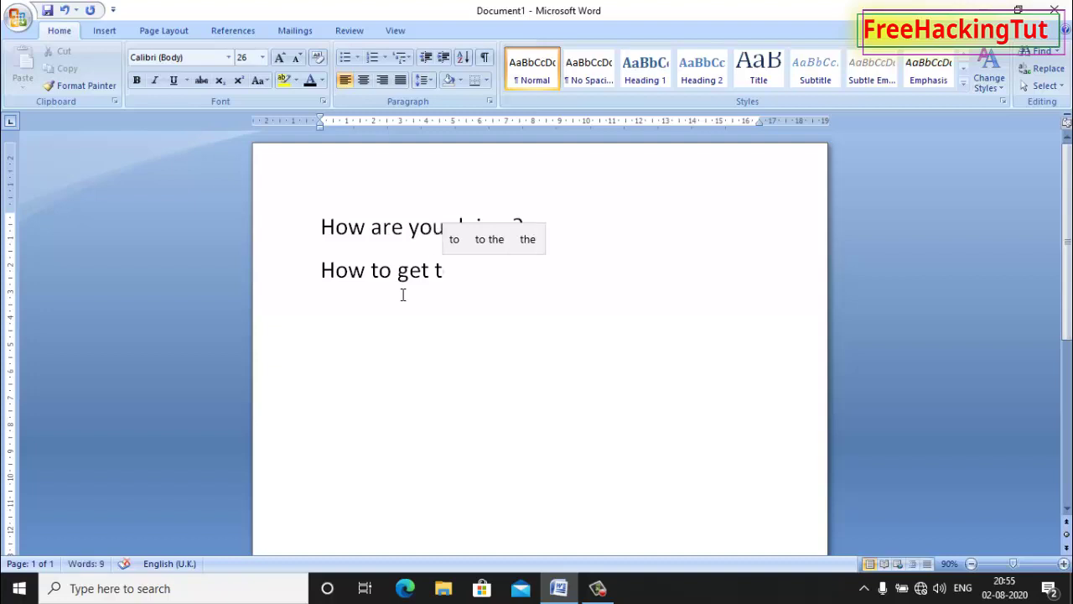
type("ext ")
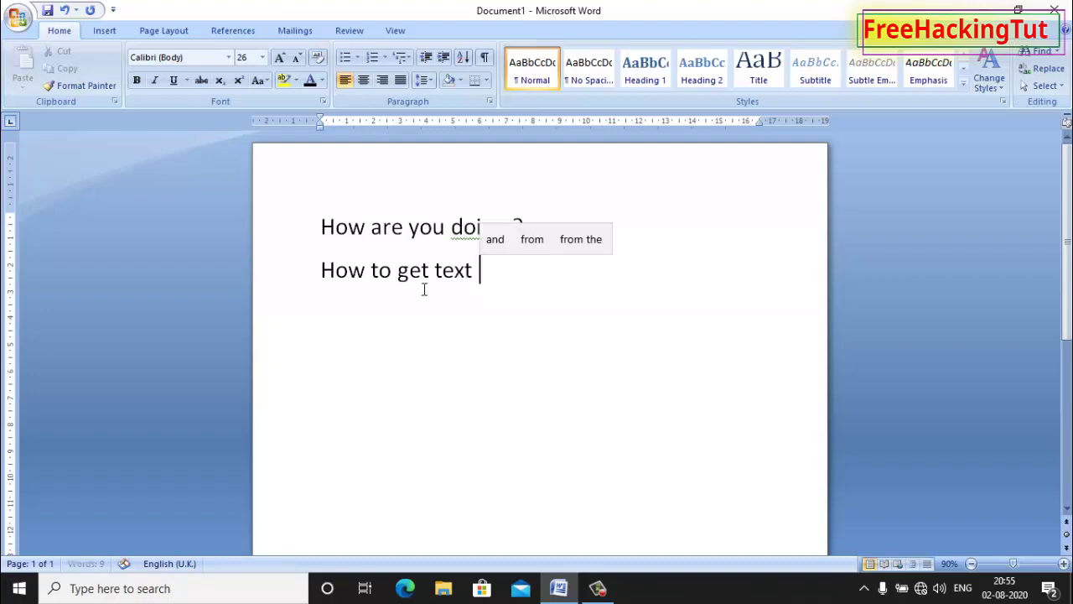
Continue the second line with "sug" and complete it with the suggested word "suggestions".
type("su")
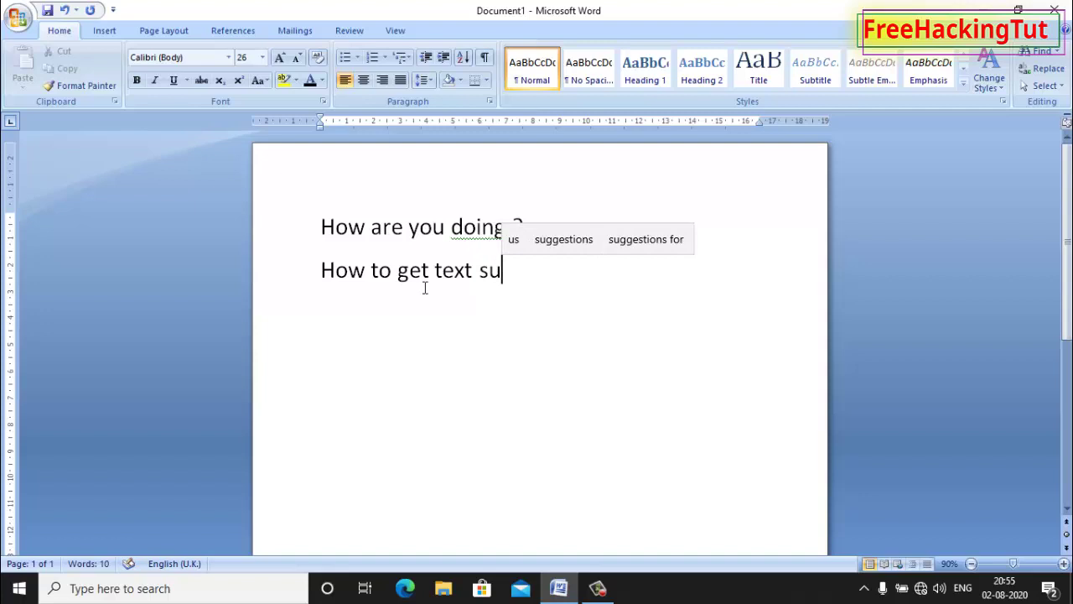
type("g")
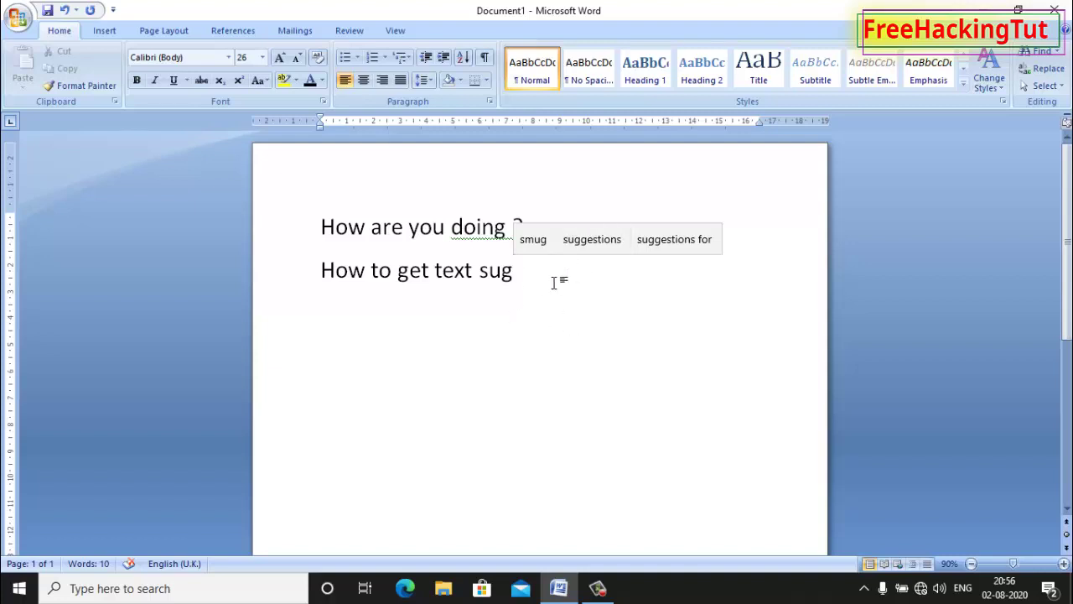
key("Up")
key("Right")
key("Return")
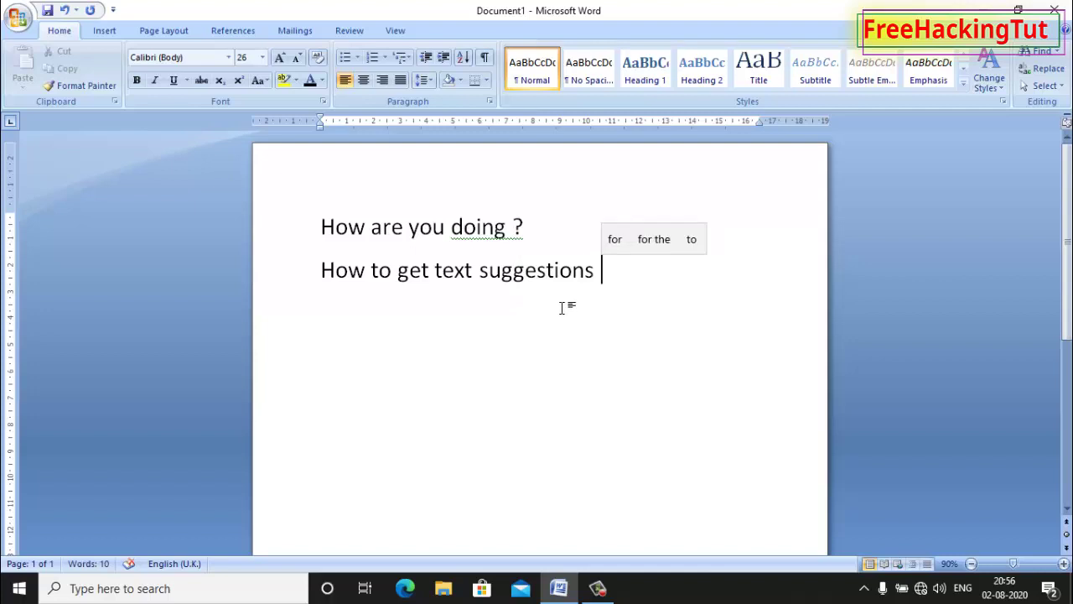
Finish the sentence with "as you type in Microsoft word ?", accepting the suggestion "Microsoft word".
type("as you typ")
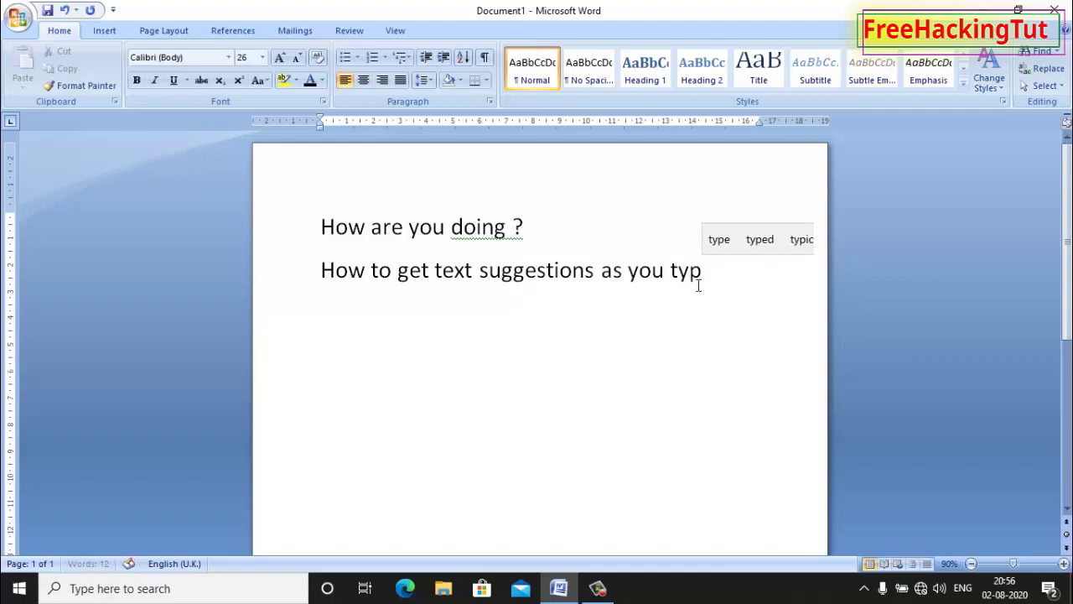
type("e in Micro")
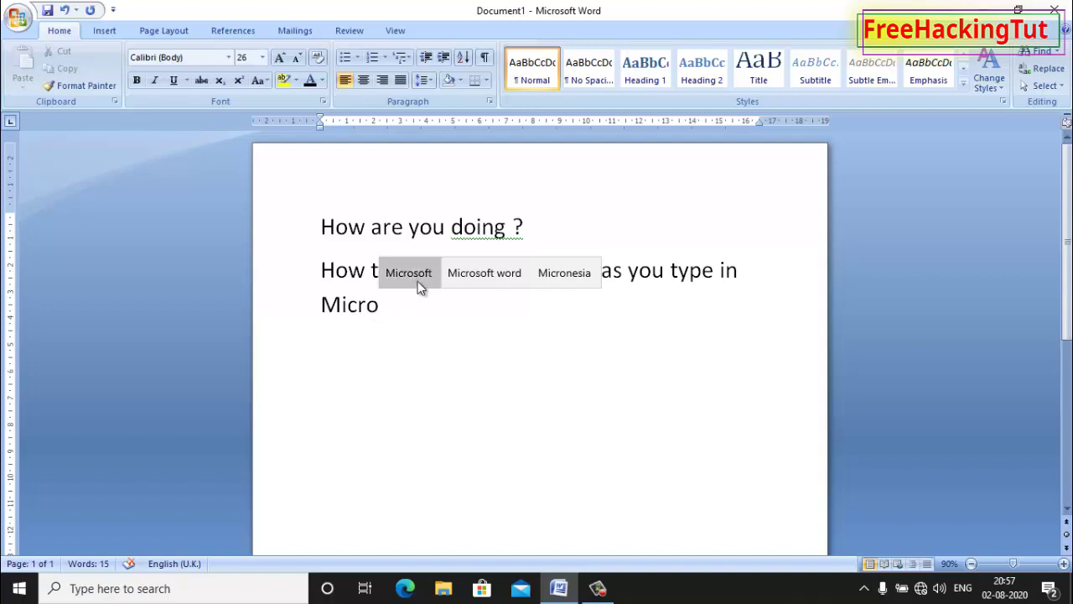
left_click(485, 282)
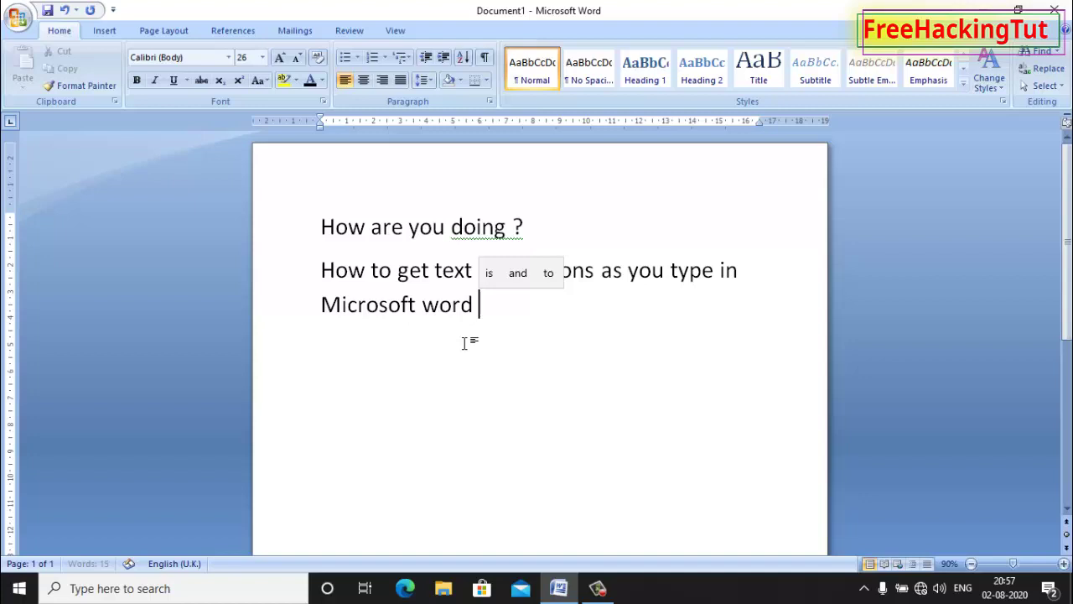
type("?")
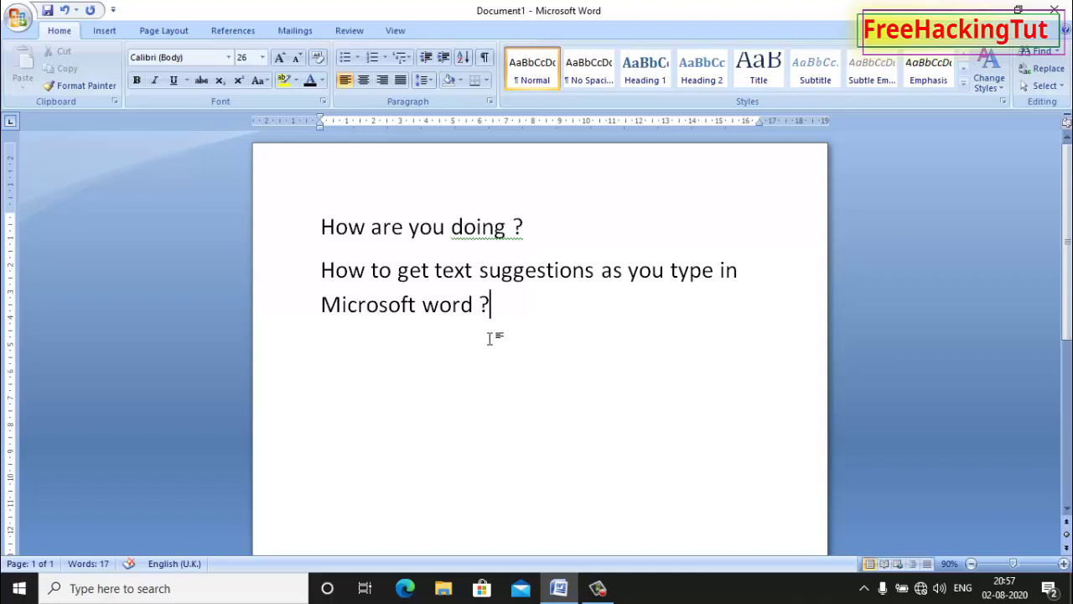
Minimize the document and run winver to check the installed Windows version.
left_click(987, 12)
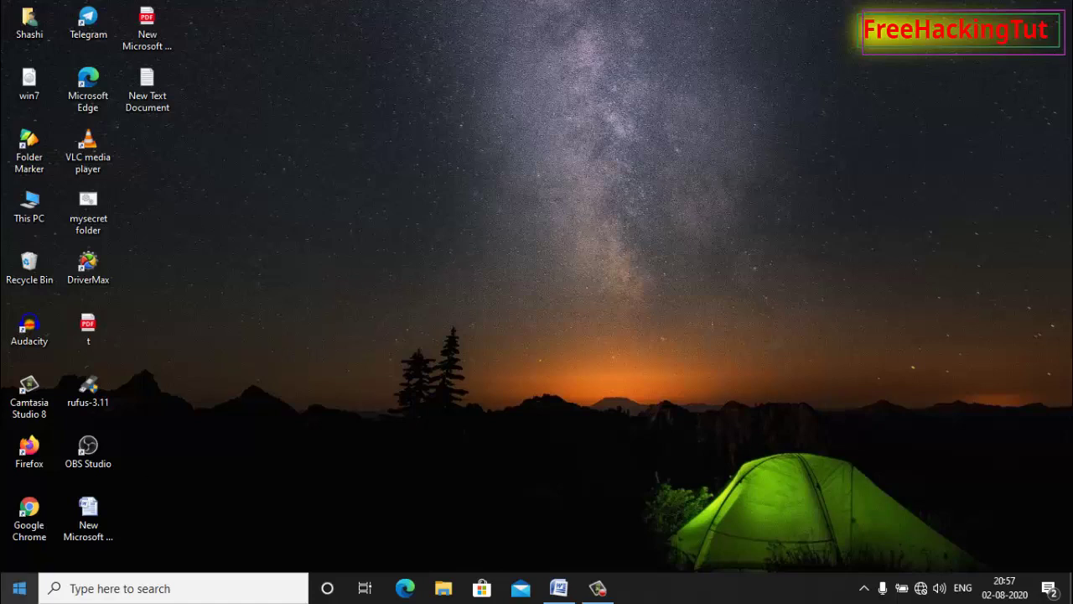
left_click(18, 588)
type("win")
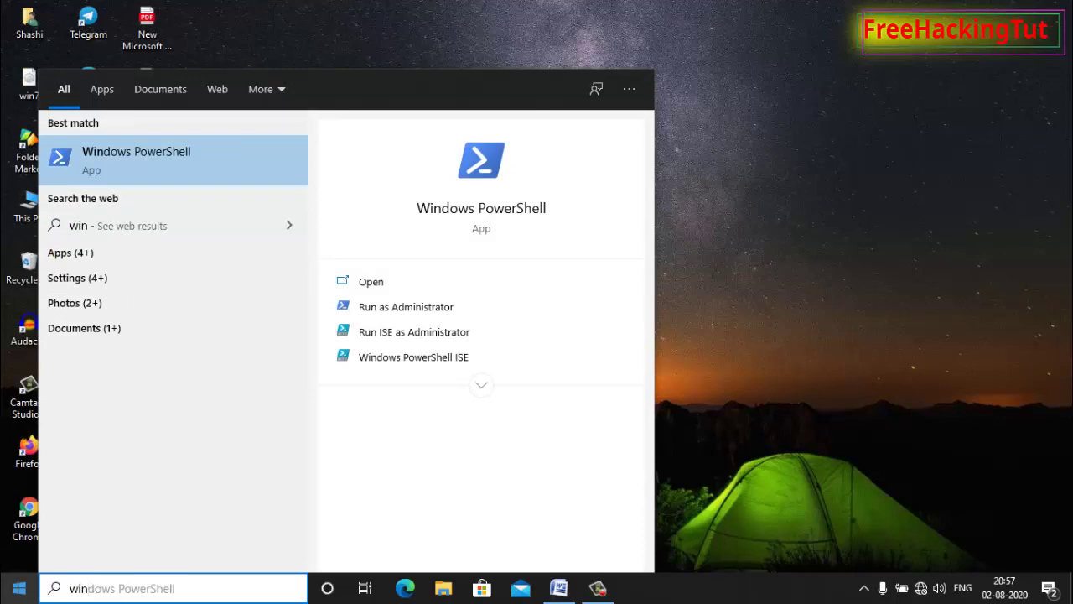
type("ver")
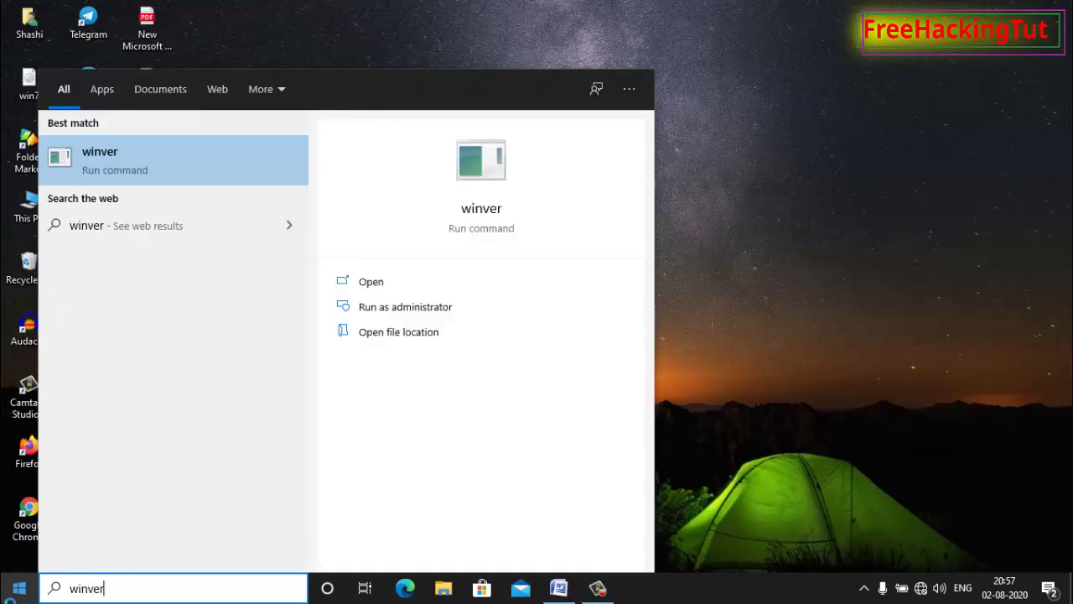
key("Return")
left_click_drag(198, 42, 611, 176)
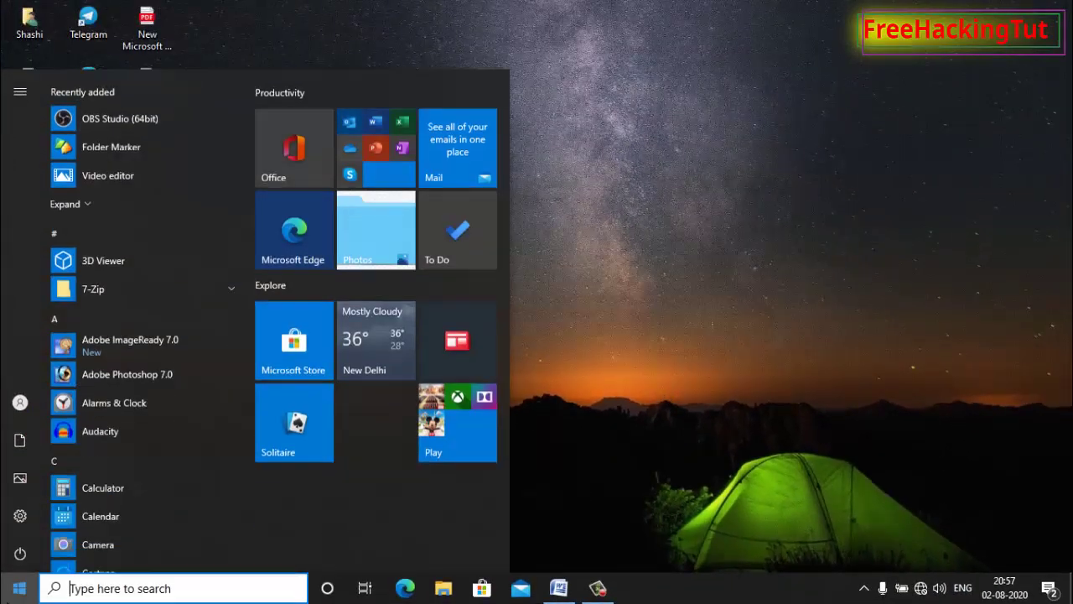
Open Windows Settings, go to the Ease of Access keyboard settings and open the other typing options.
left_click(31, 521)
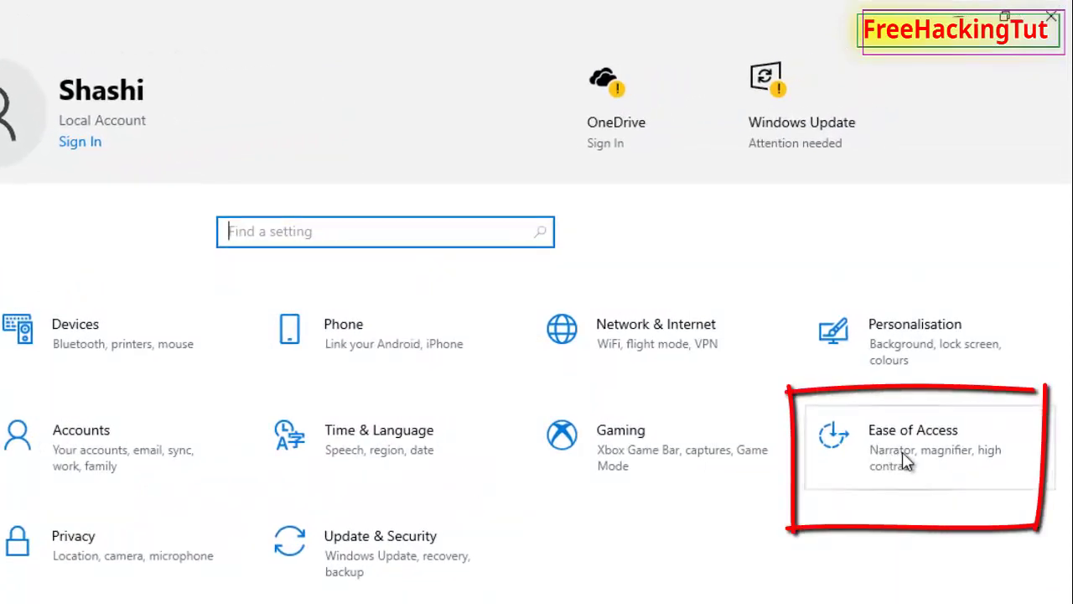
left_click(906, 459)
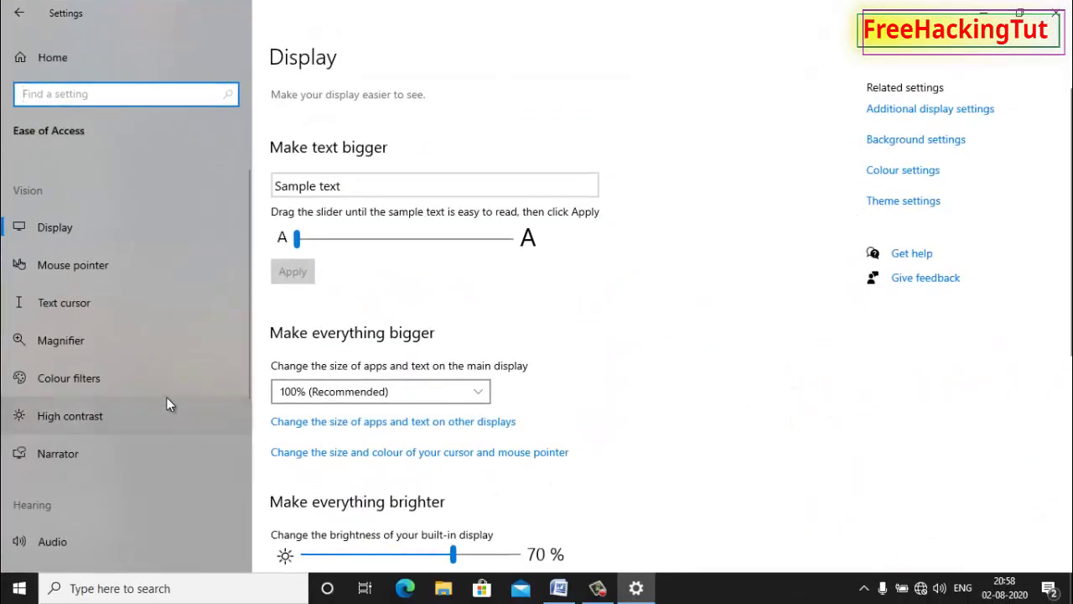
scroll(166, 401, "down", 4)
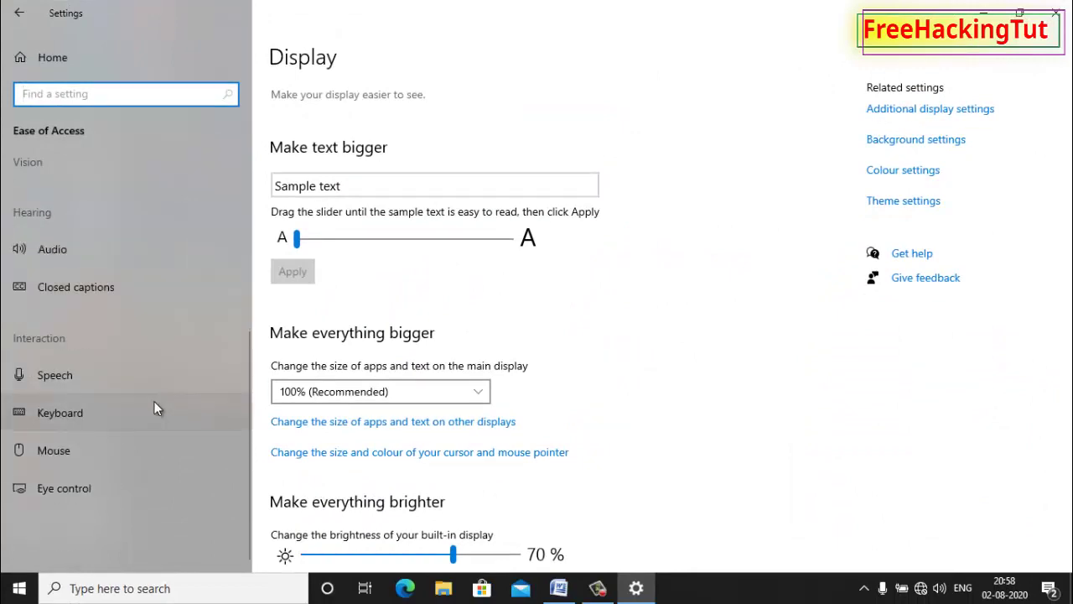
left_click(109, 415)
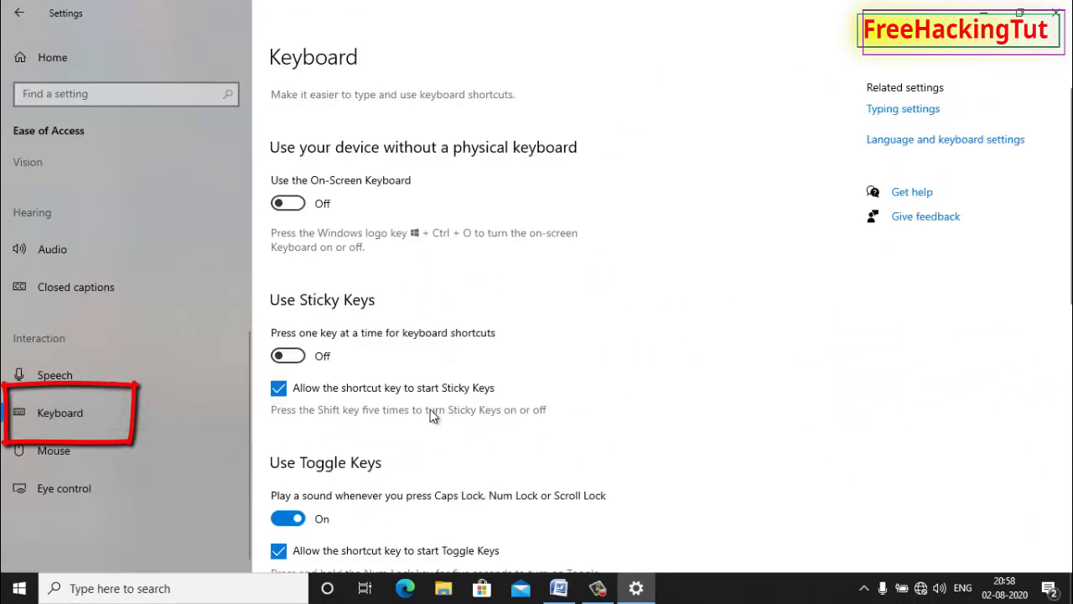
scroll(432, 411, "down", 4)
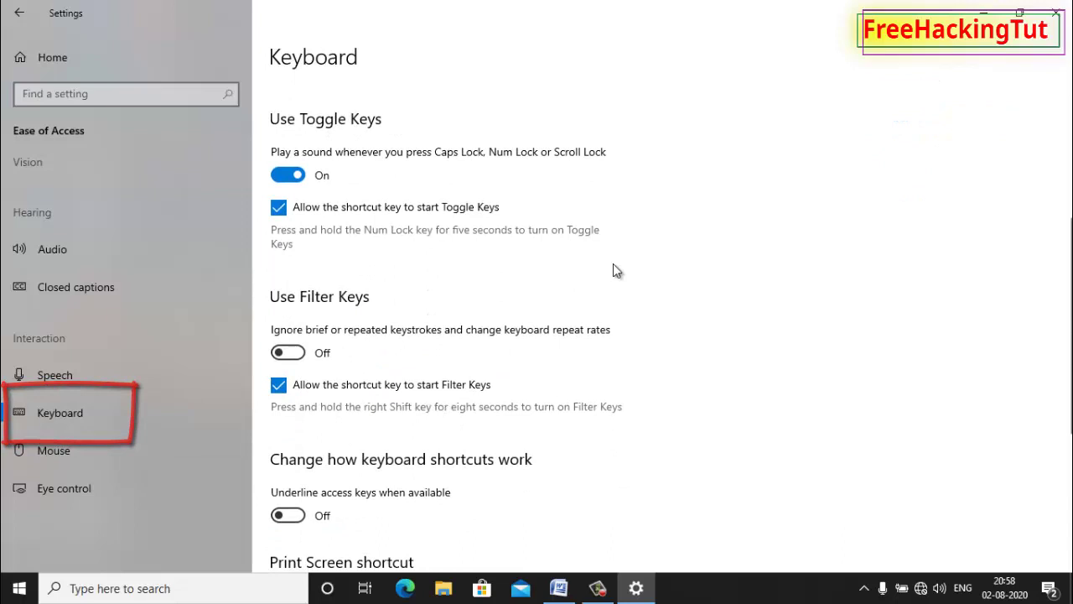
scroll(615, 270, "down", 4)
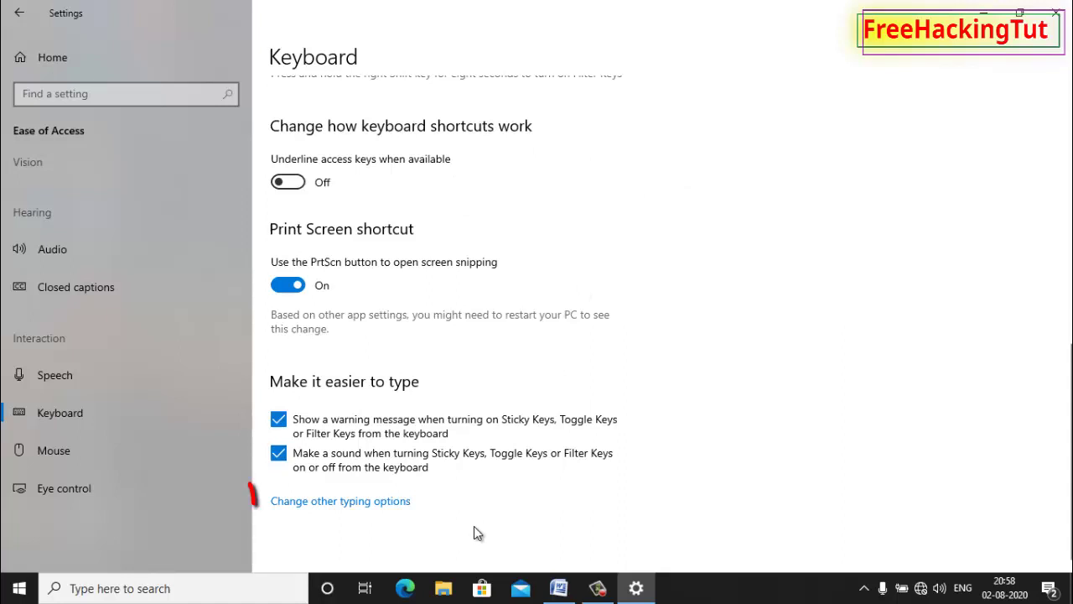
left_click(354, 502)
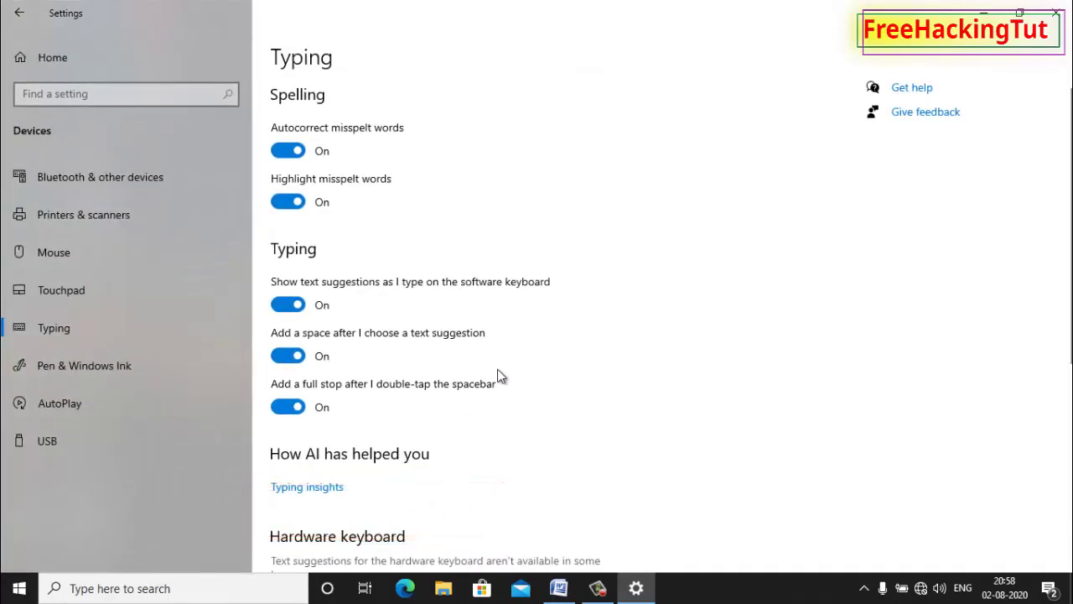
Turn on multilingual text suggestions in the Typing settings, then close Settings and return to the Word document.
scroll(496, 376, "down", 4)
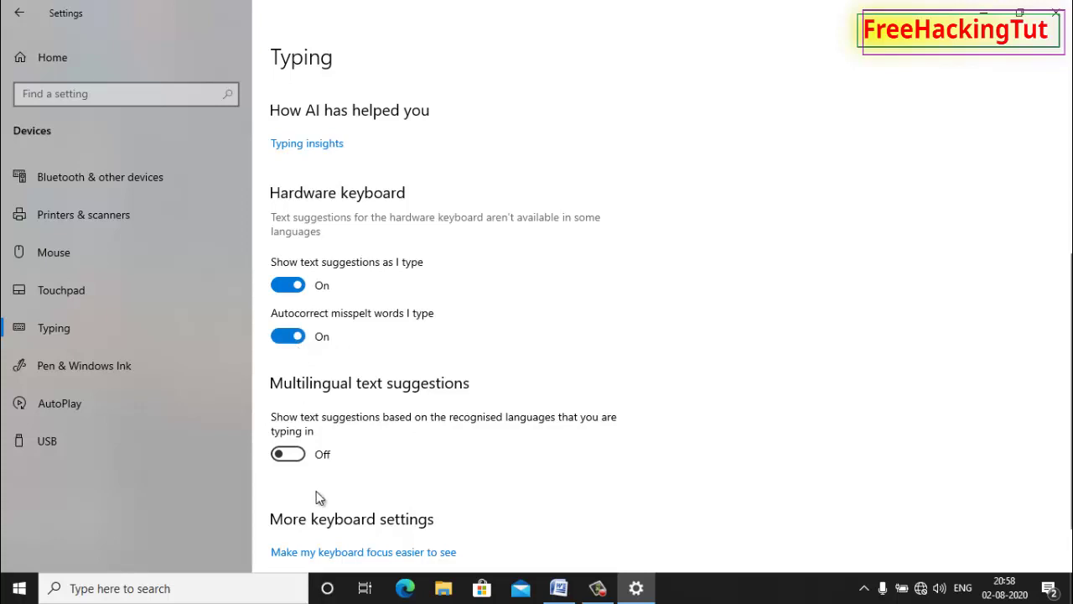
scroll(371, 423, "down", 2)
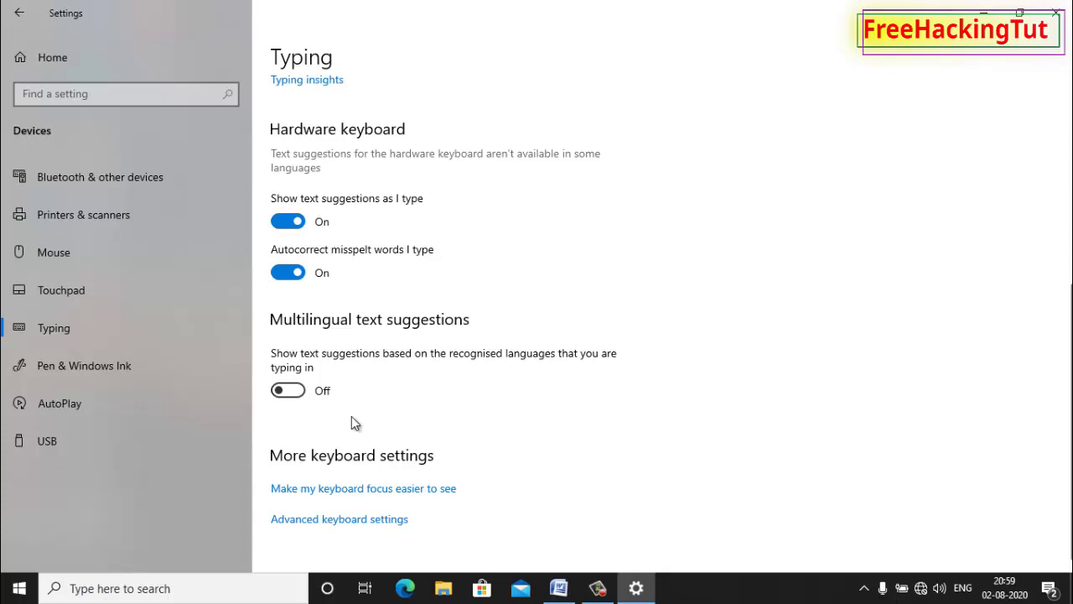
left_click(300, 391)
left_click(1055, 13)
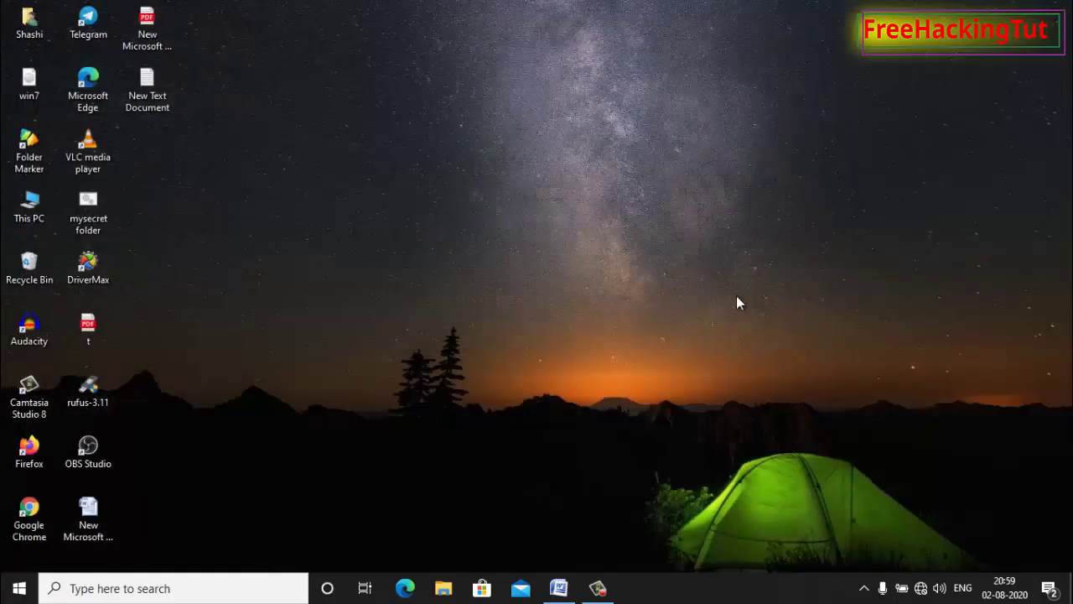
left_click(563, 585)
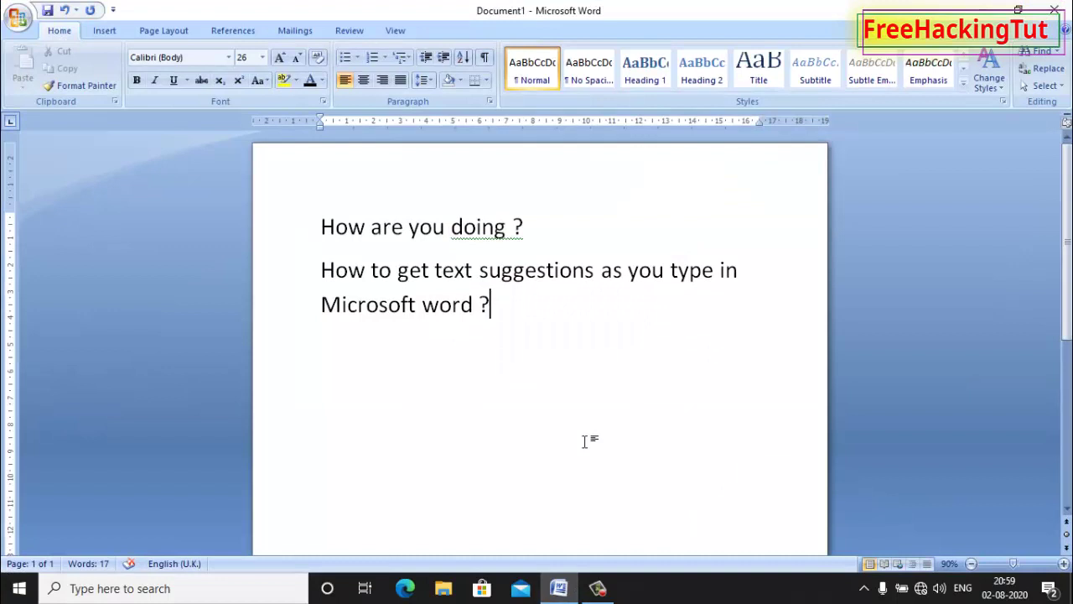